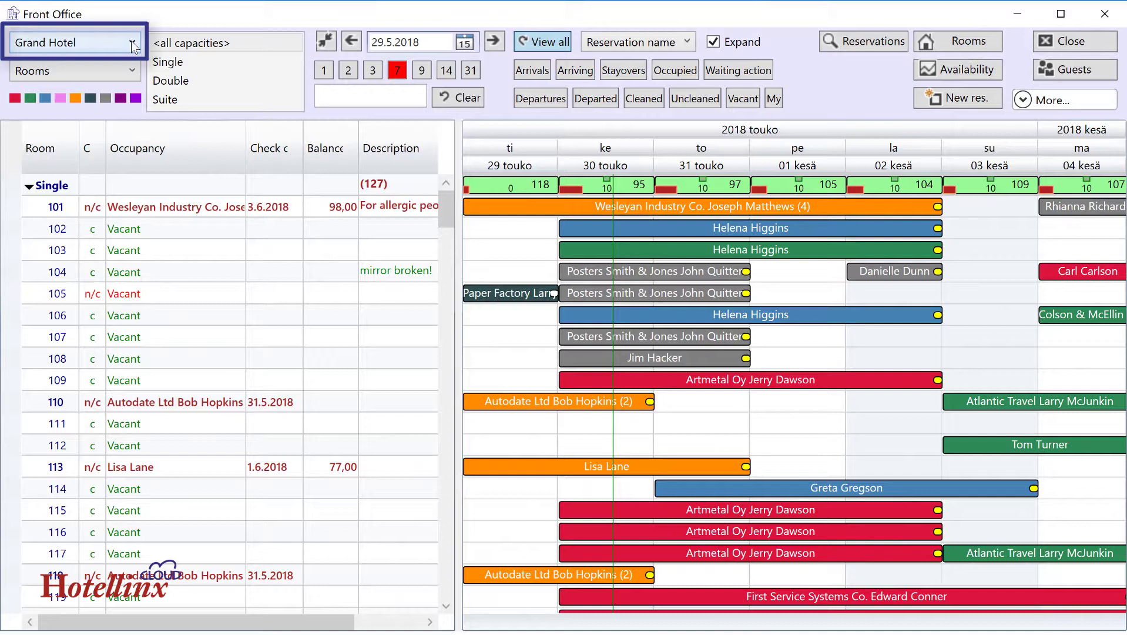
- Keep Grand Hotel as the shown hotel and Rooms as the charted resource type
left_click(132, 43)
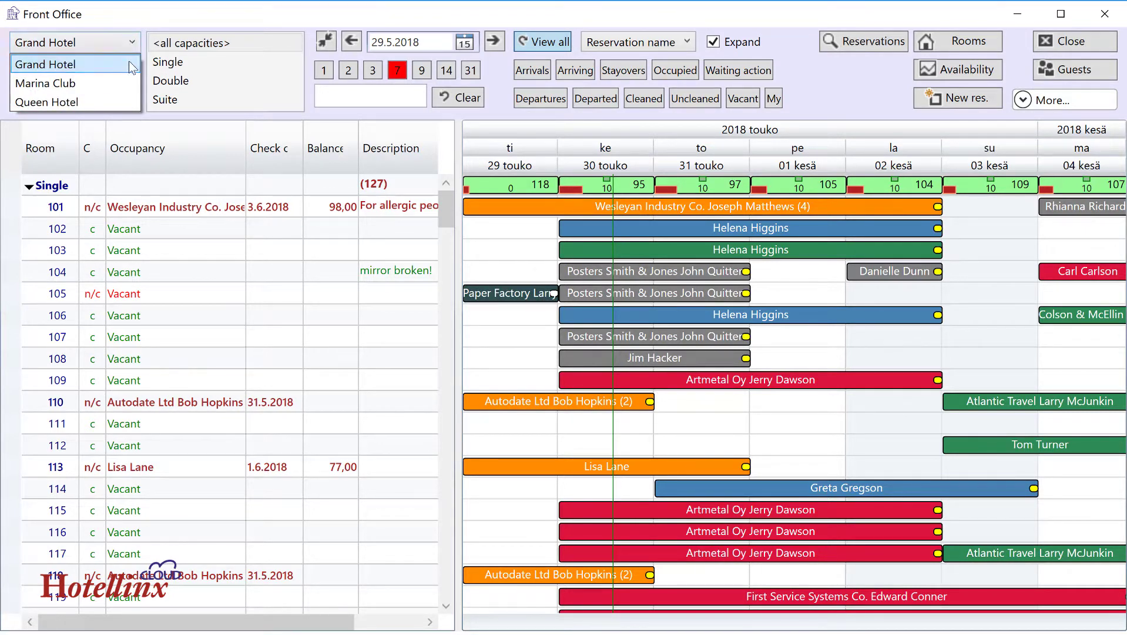
left_click(129, 60)
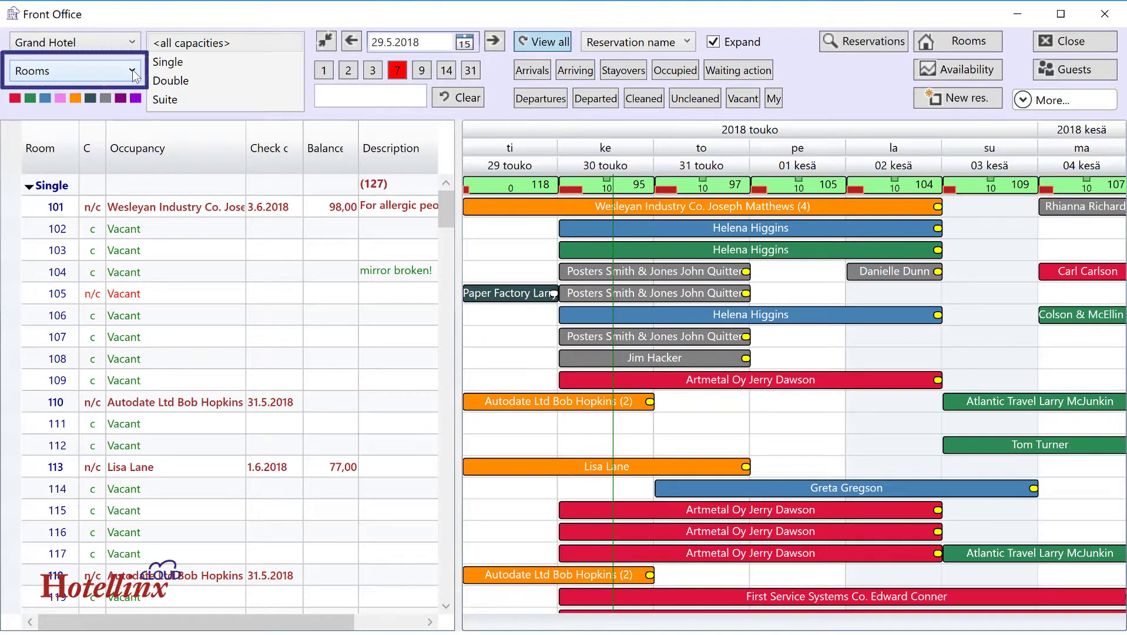
left_click(133, 71)
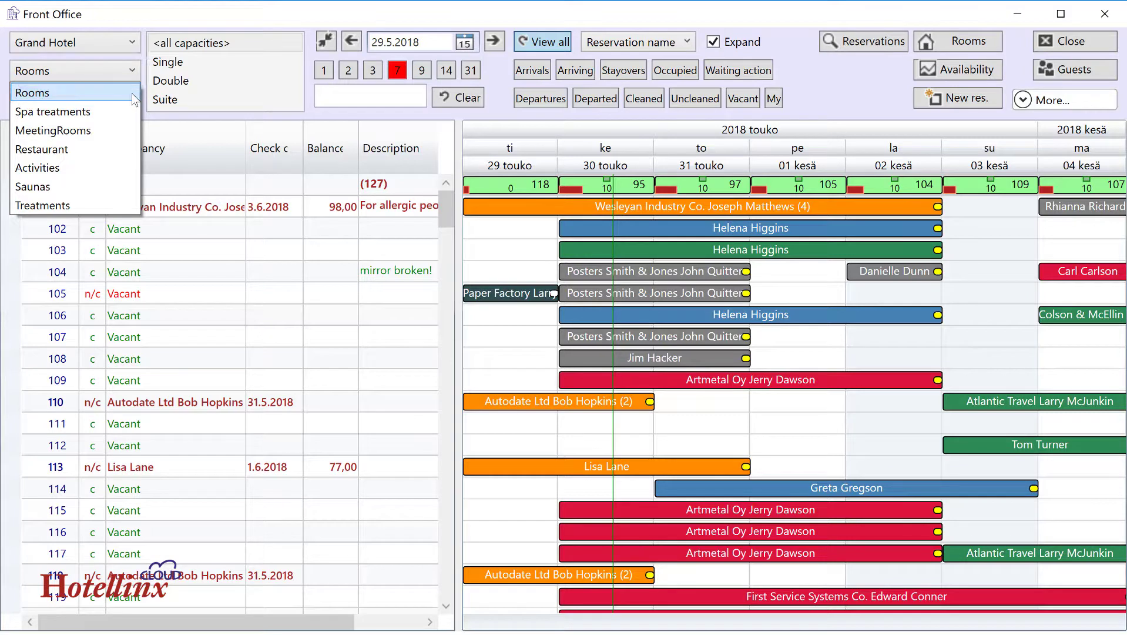
left_click(136, 92)
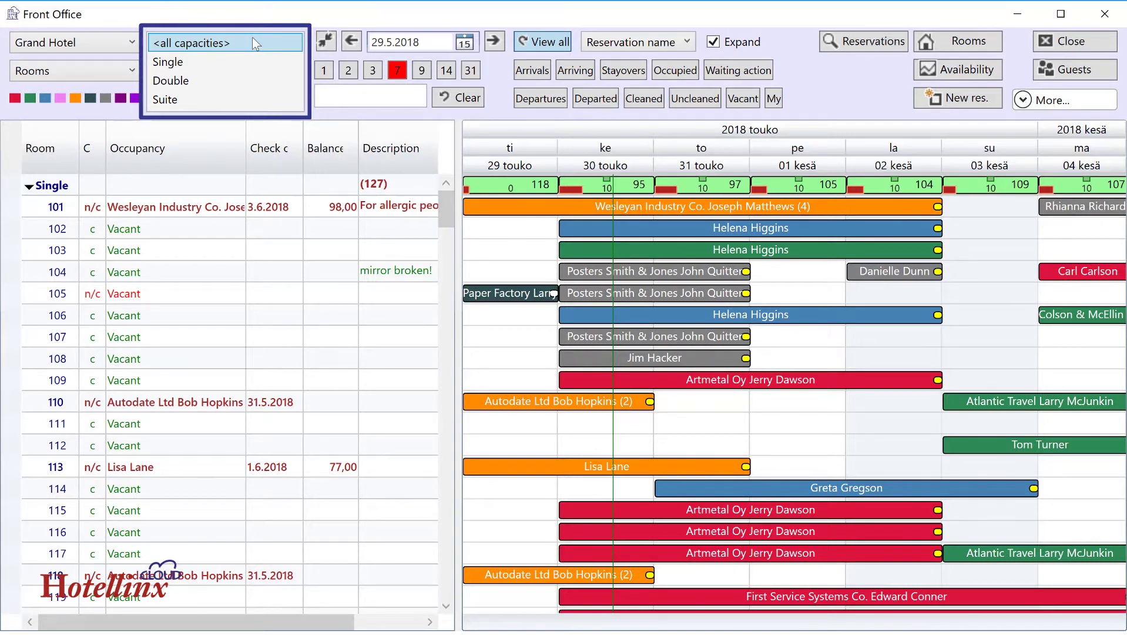
- Try the Suite capacity filter and collapsing room groups, then restore all rooms fully expanded
left_click(242, 98)
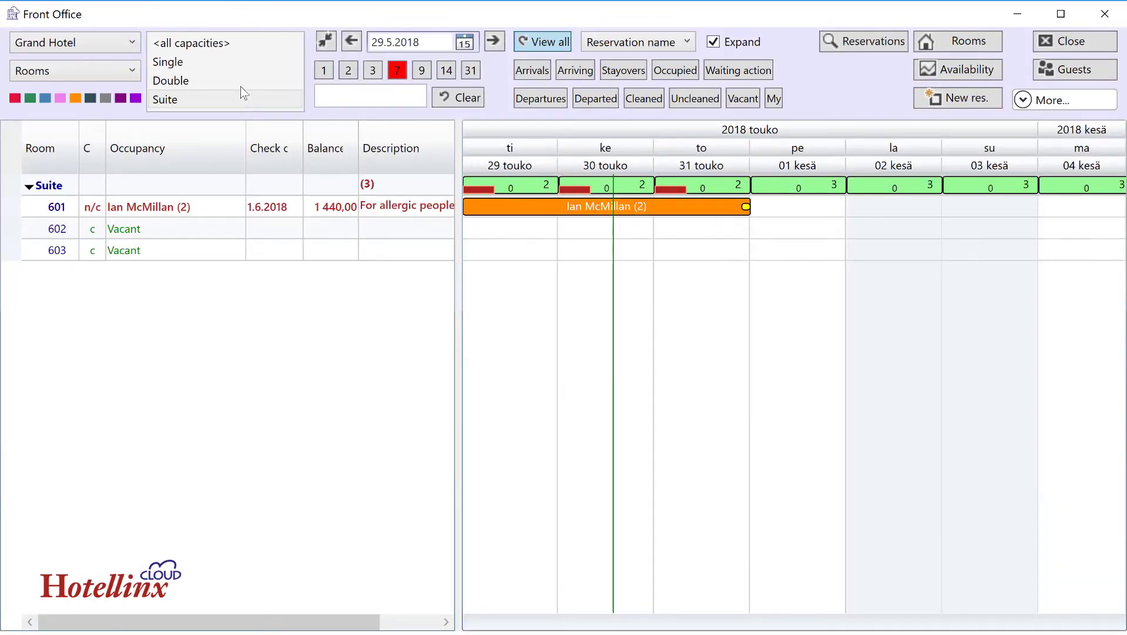
left_click(238, 47)
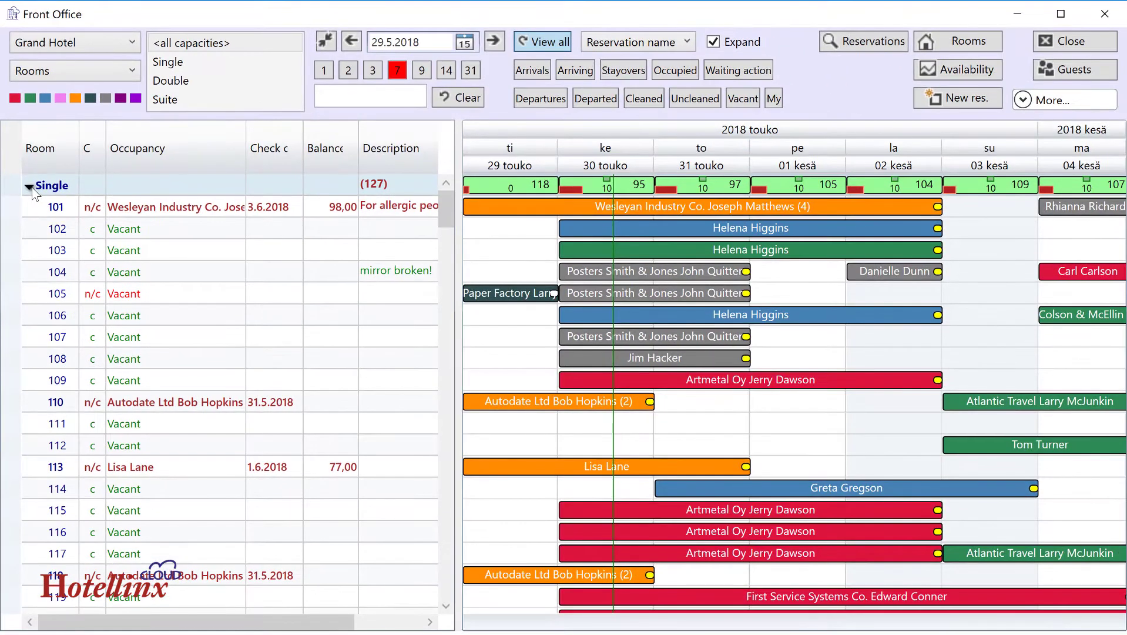
left_click(29, 187)
left_click(30, 186)
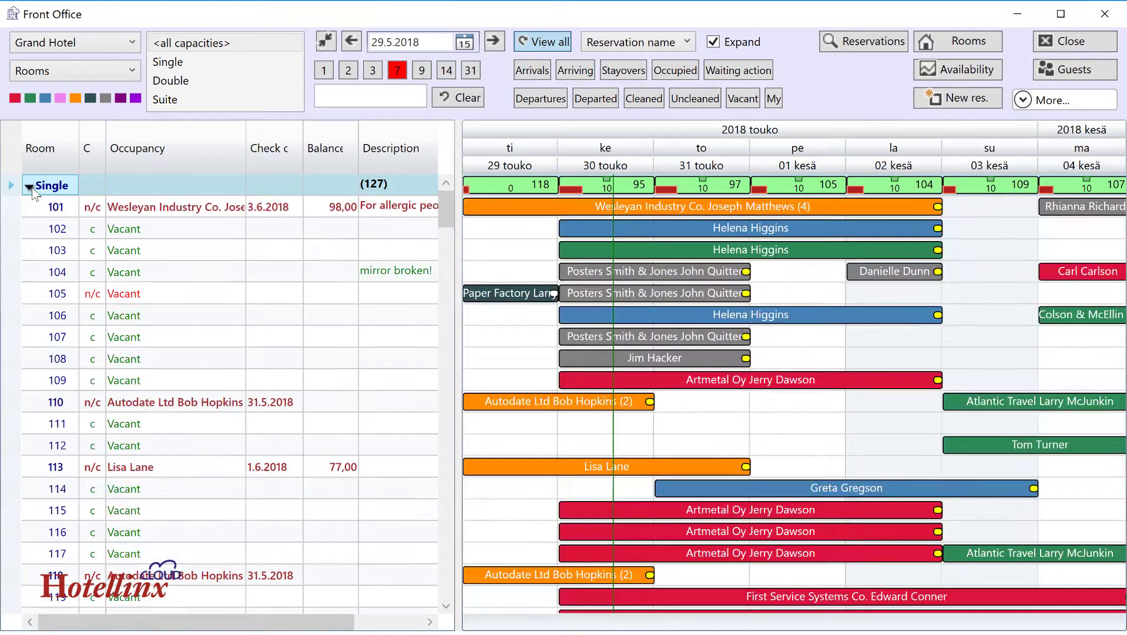
left_click(714, 42)
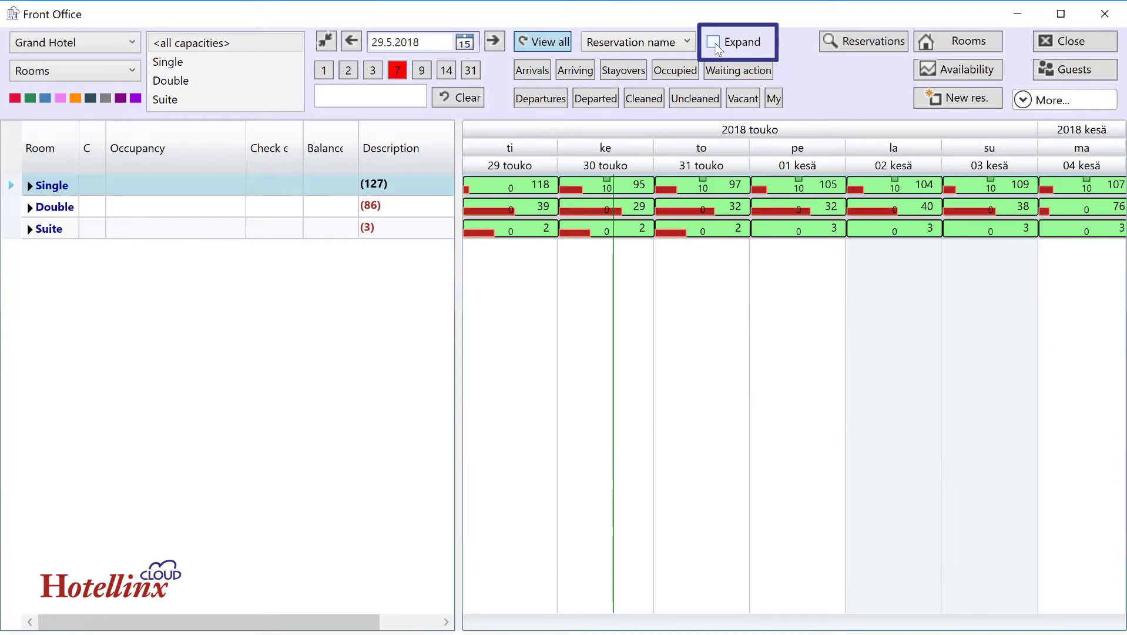
left_click(714, 43)
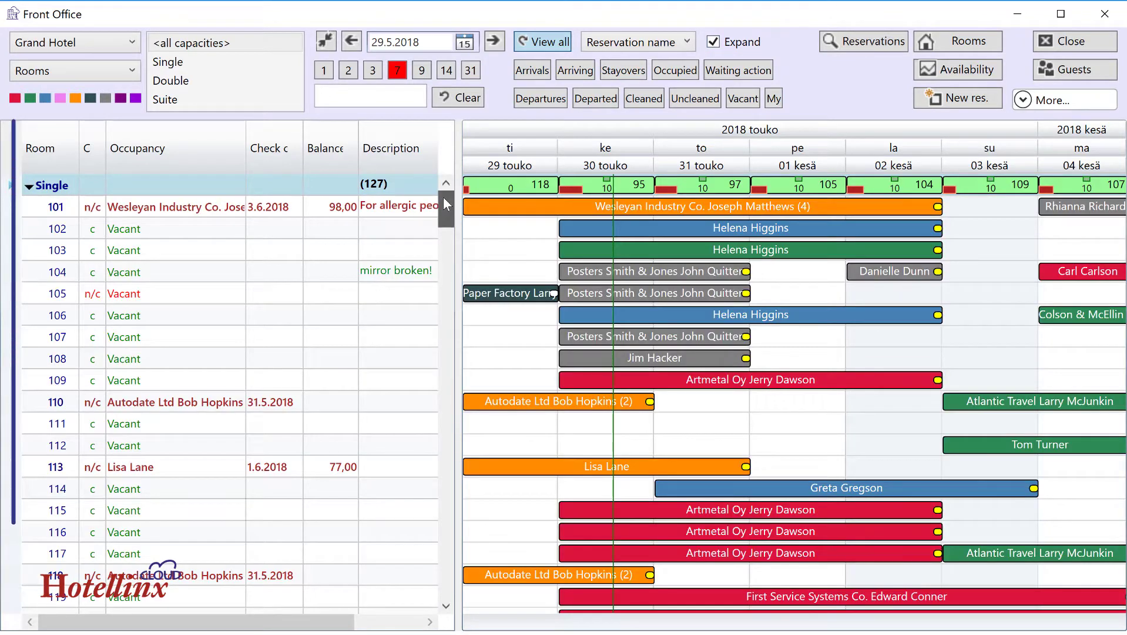
- Scroll the room list down to rooms 372–386 and the start of the Suite group
left_click_drag(443, 197, 448, 444)
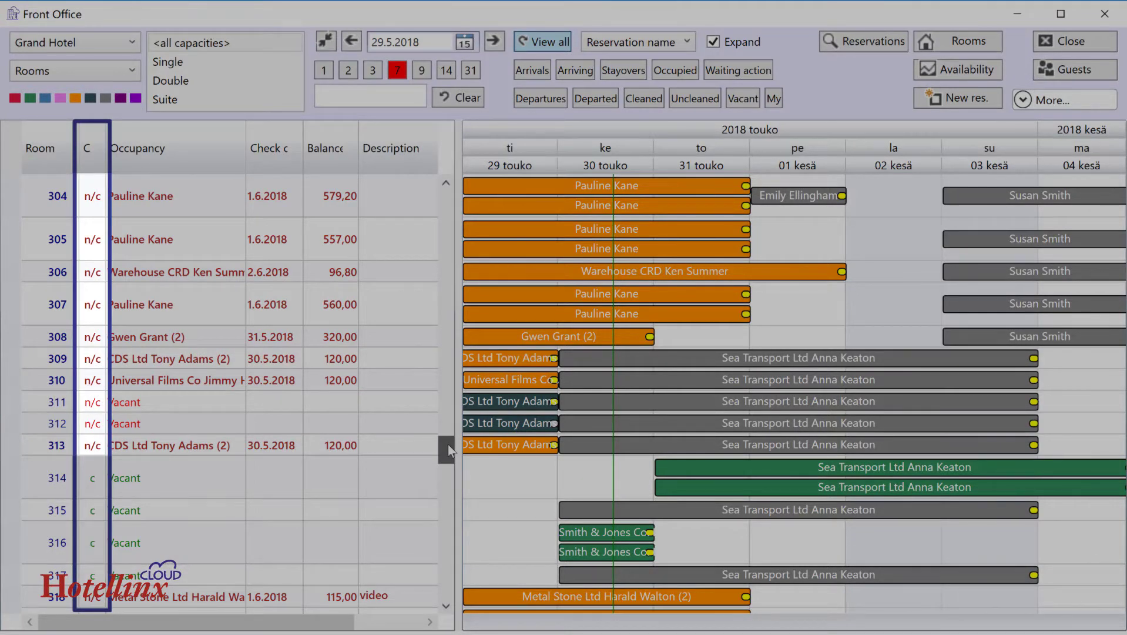
left_click_drag(449, 445, 449, 454)
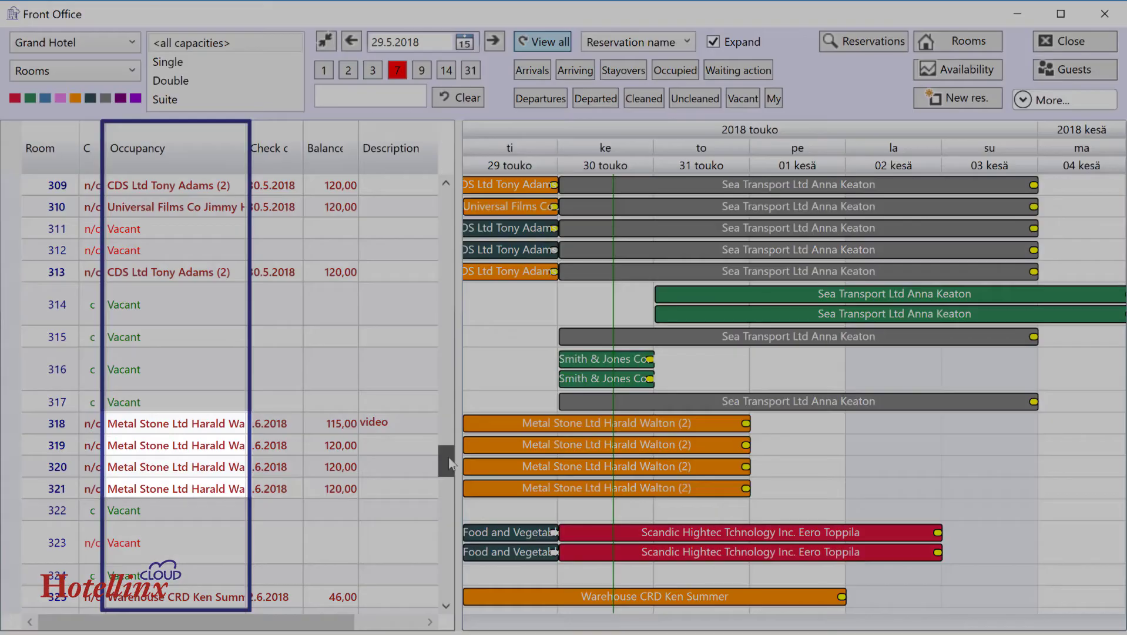
left_click_drag(449, 458, 450, 477)
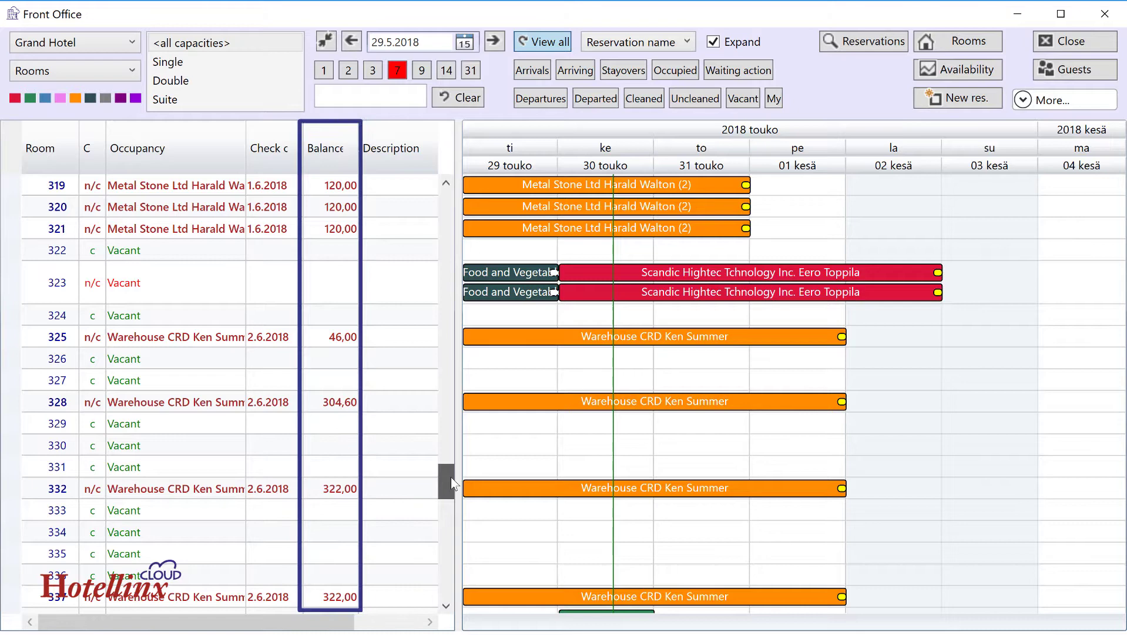
left_click_drag(451, 477, 445, 579)
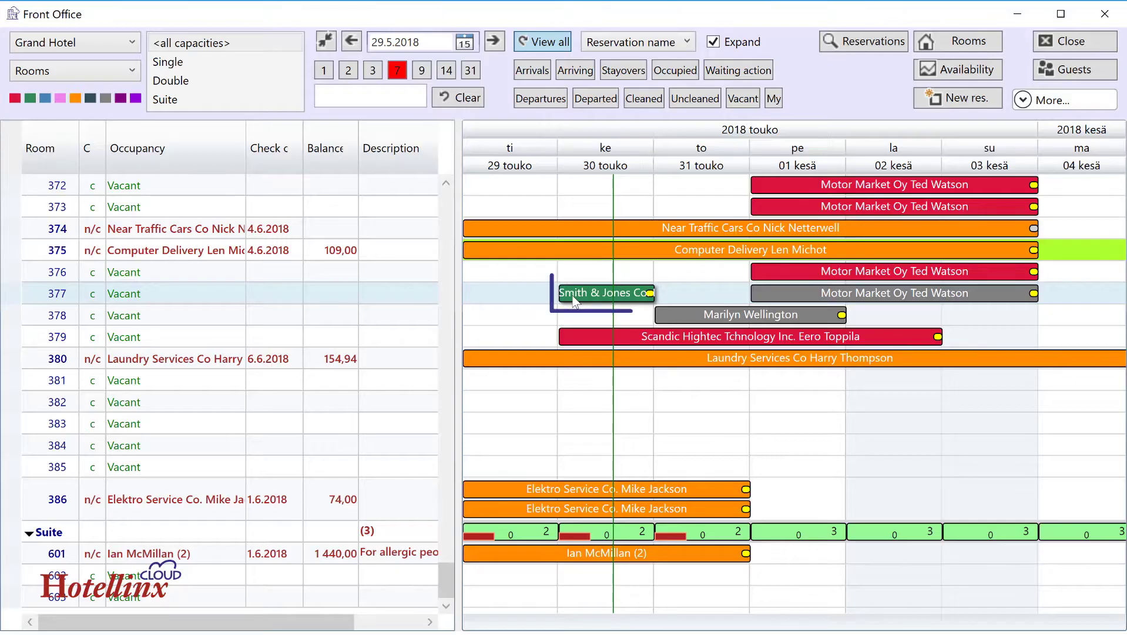
- Show the context menu of actions for the Smith & Jones booking bar
right_click(575, 299)
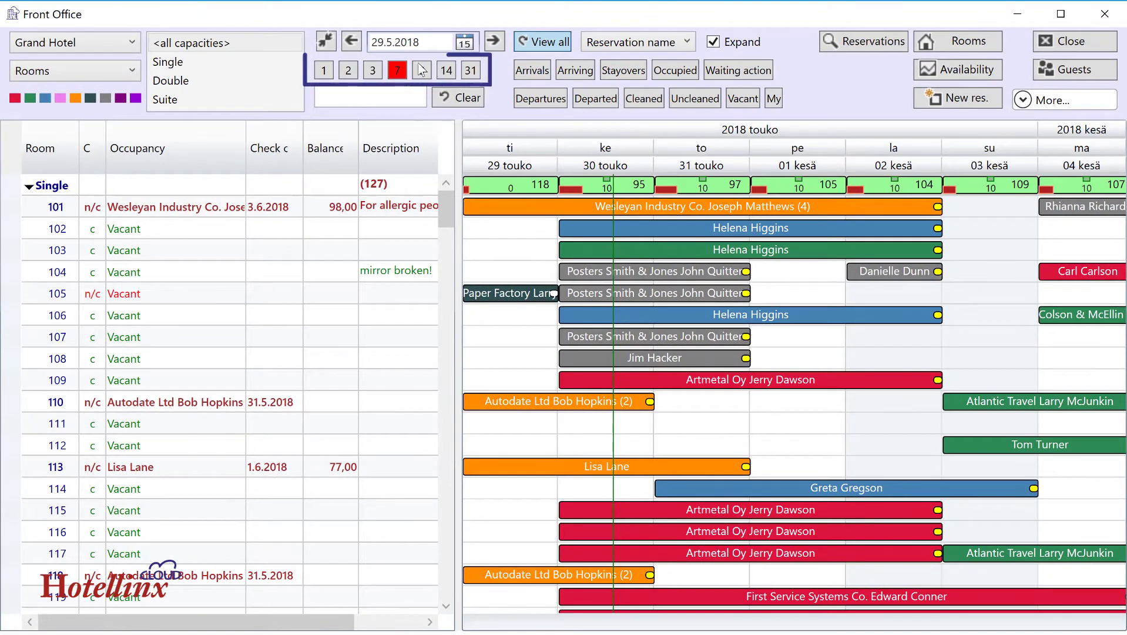
- Try 3-day and 14-day timeline spans, then return to a 7-day span
left_click(374, 70)
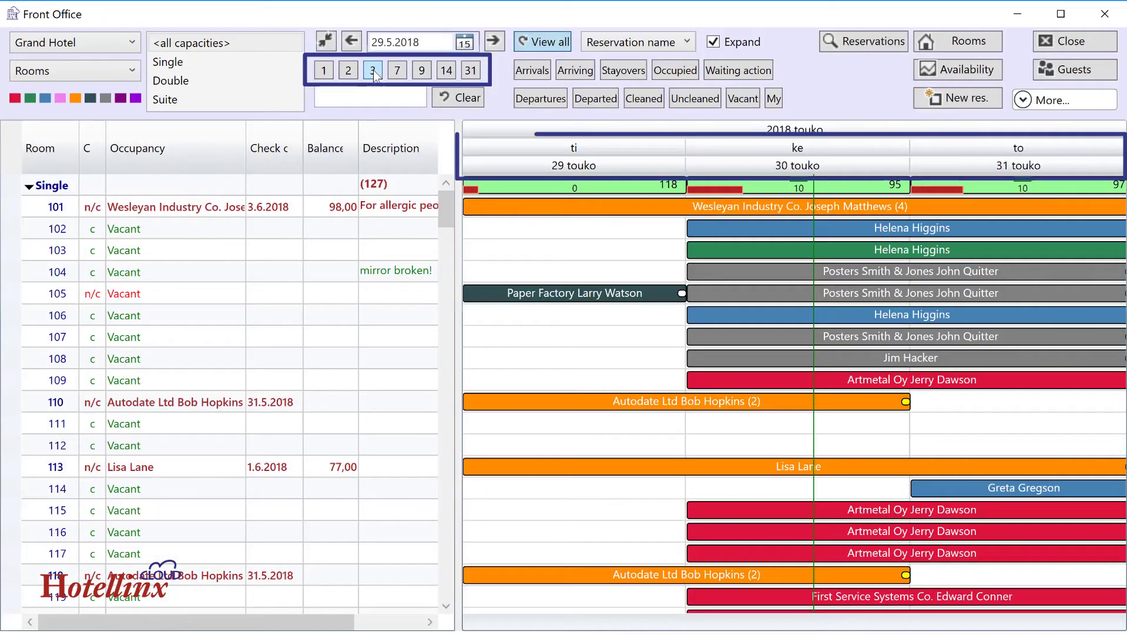
left_click(446, 71)
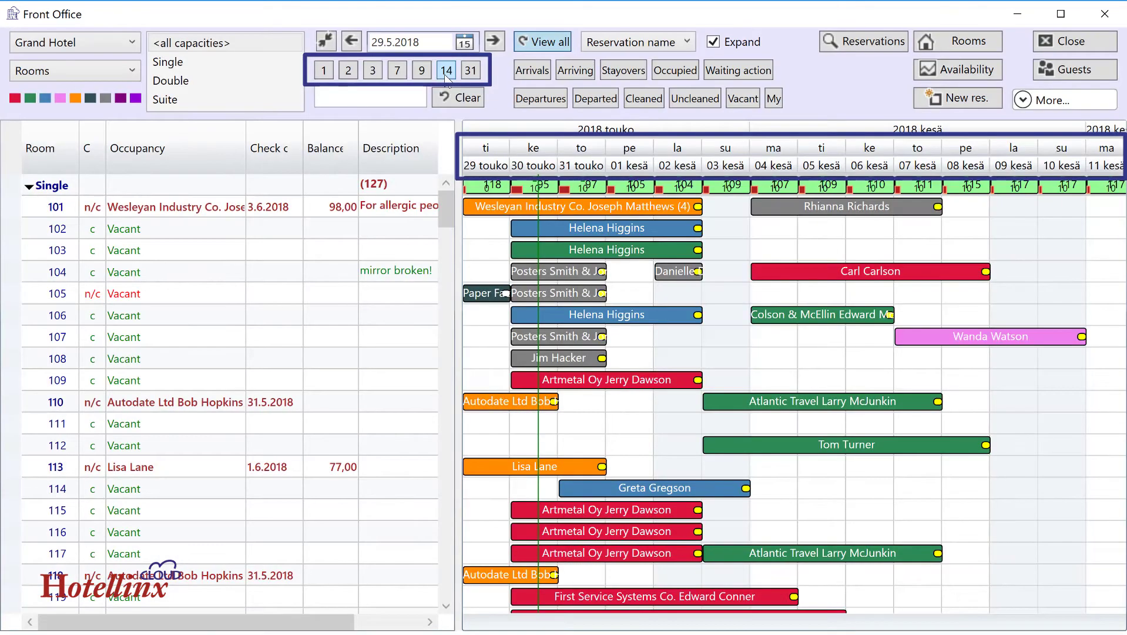
left_click(393, 71)
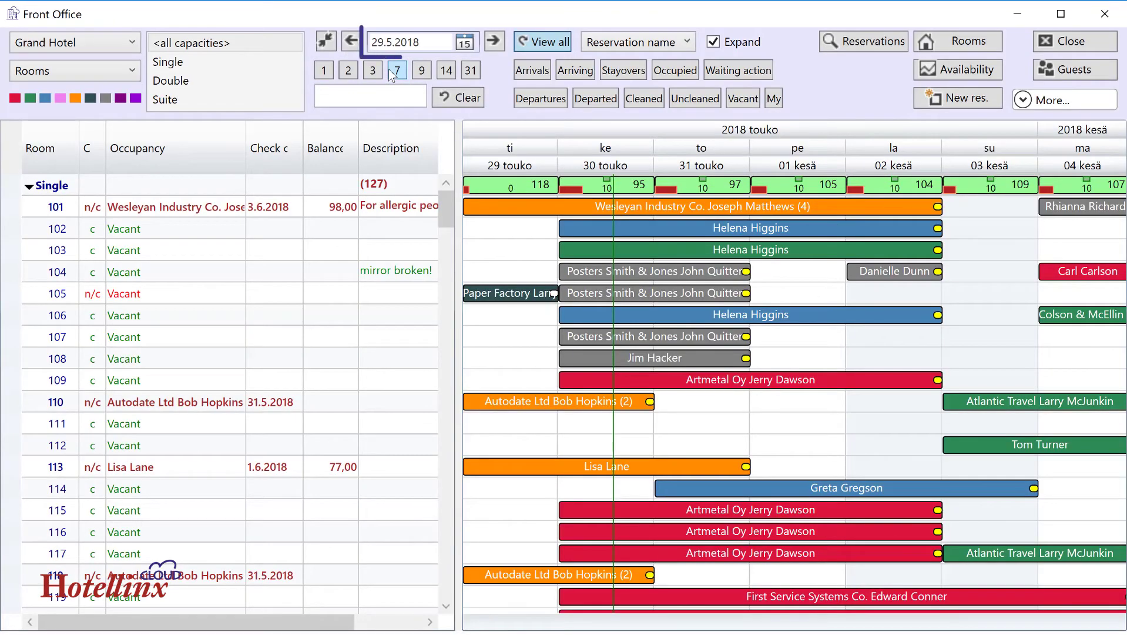
- Start the chart on 26 June 2018 from the calendar, then jump back to today
left_click(466, 43)
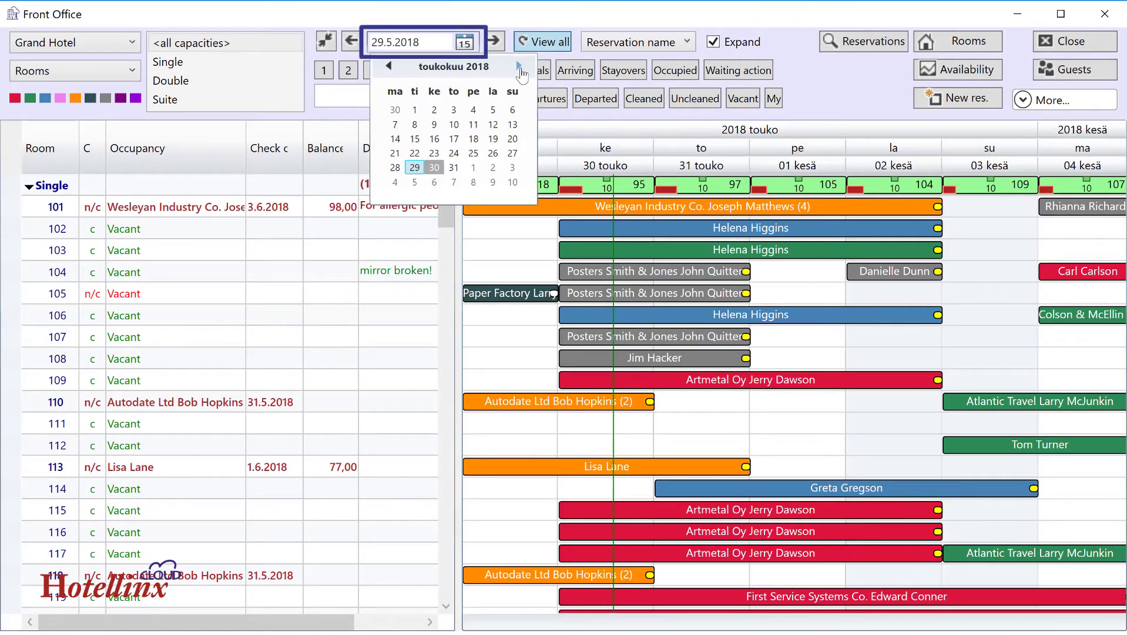
left_click(519, 66)
left_click(415, 168)
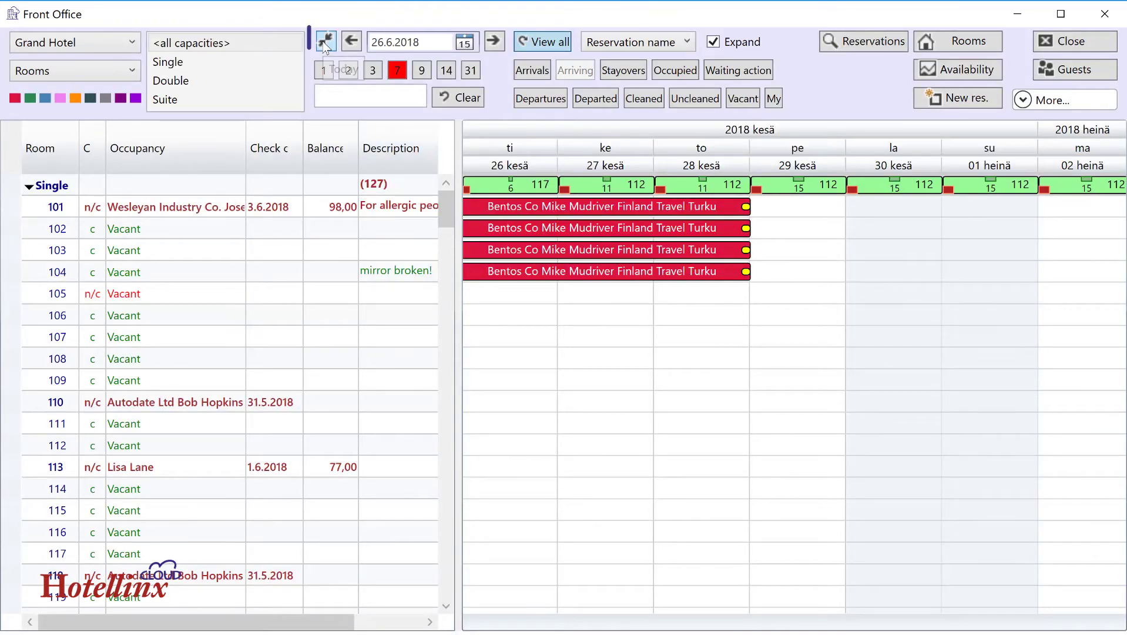
left_click(325, 42)
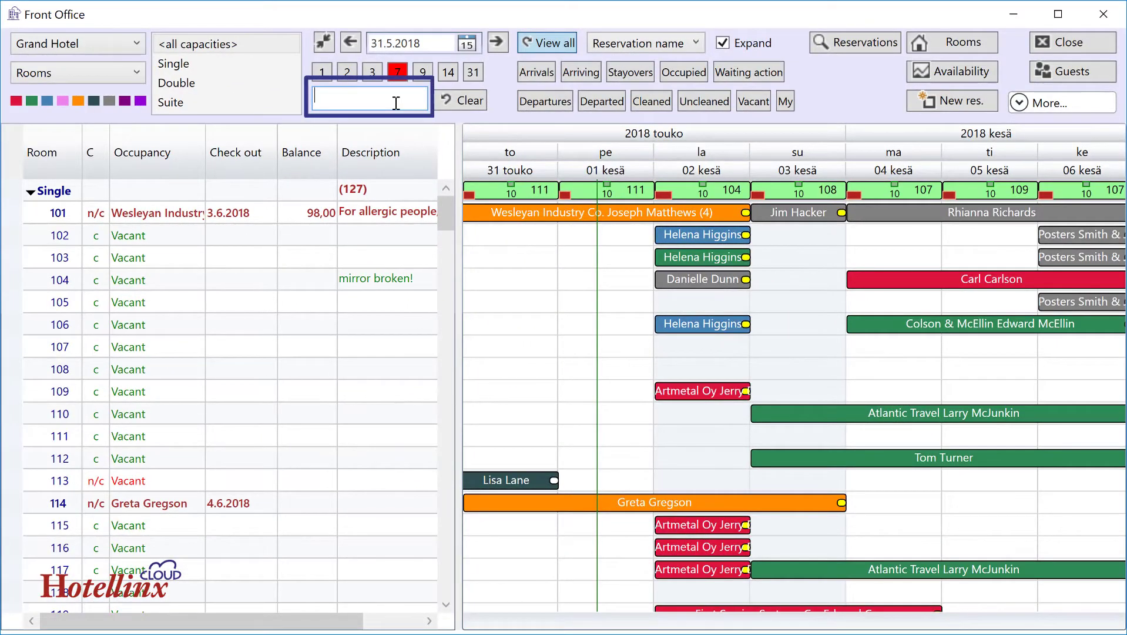
- Search for 'higg' and clear it, then filter the chart to occupied, then cleaned rooms
type("higg")
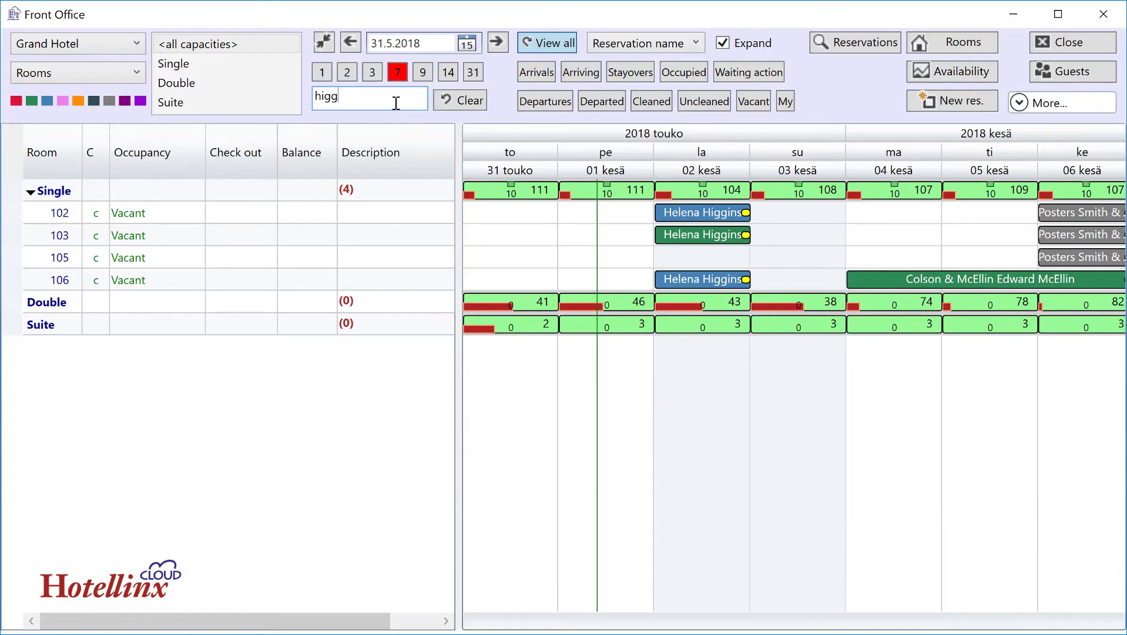
left_click(463, 100)
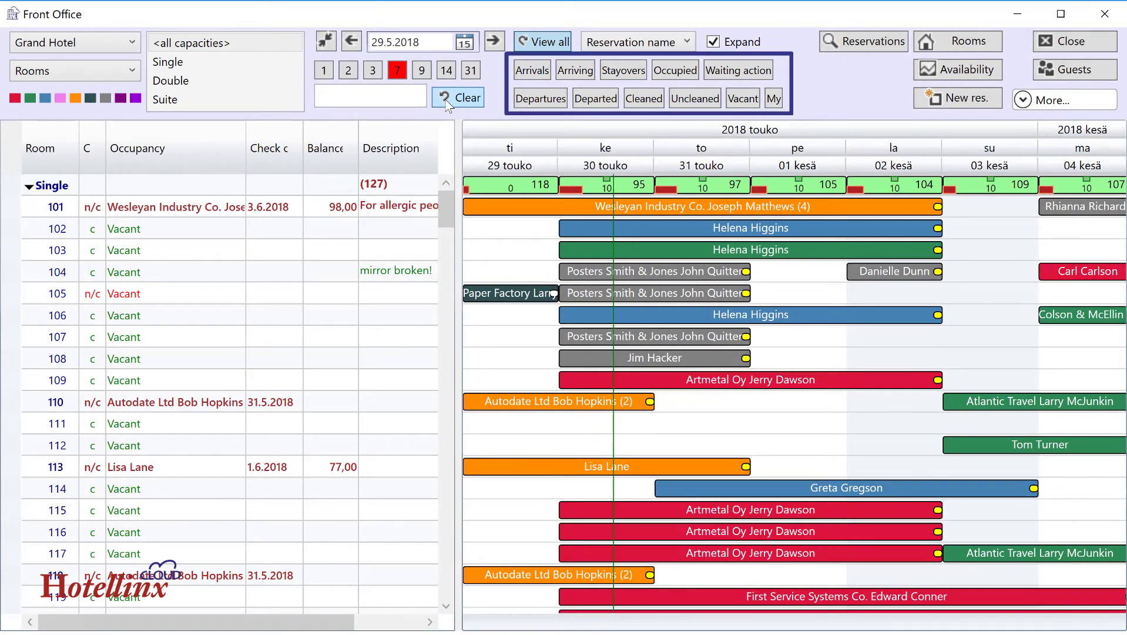
left_click(675, 71)
left_click(639, 100)
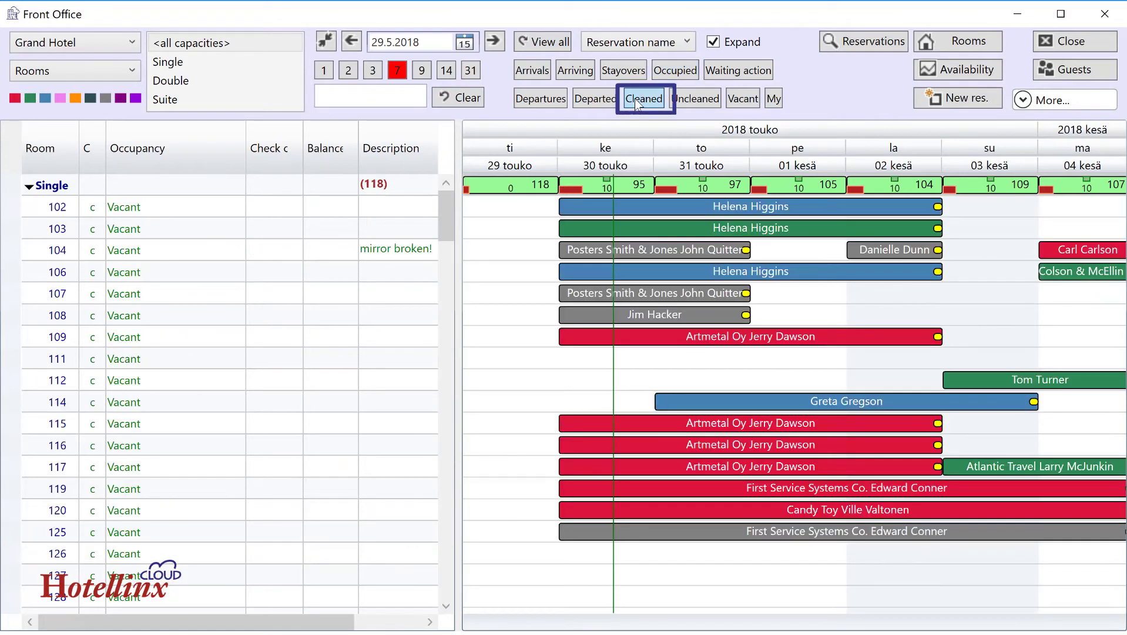
- Show all rooms, label reservation bars by Guest name, and briefly view the More... menu
left_click(557, 44)
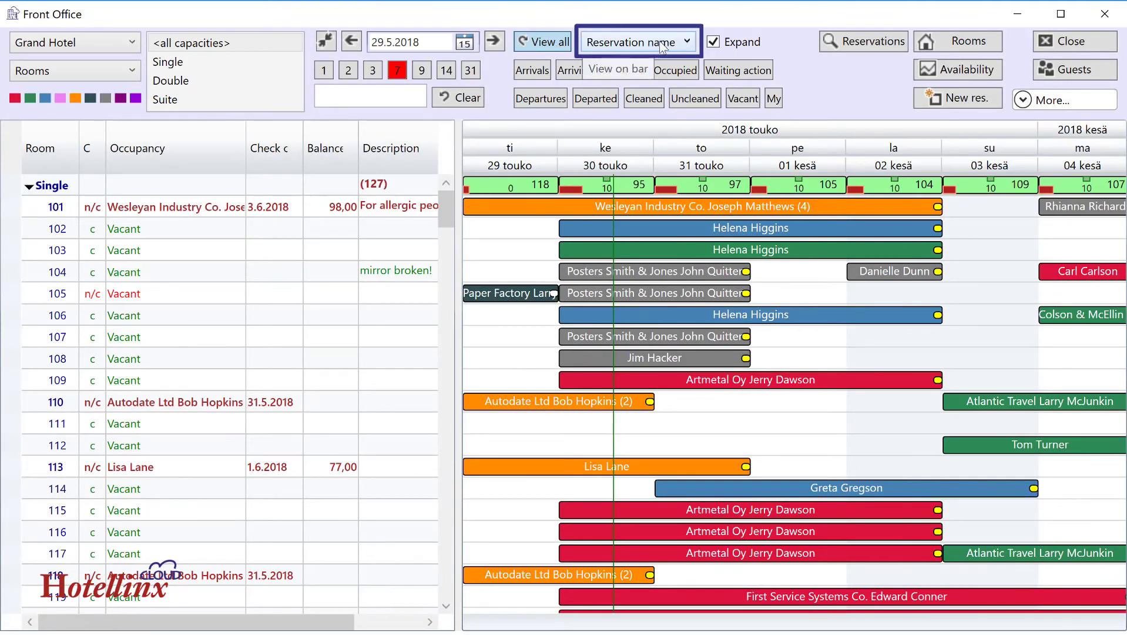
left_click(688, 45)
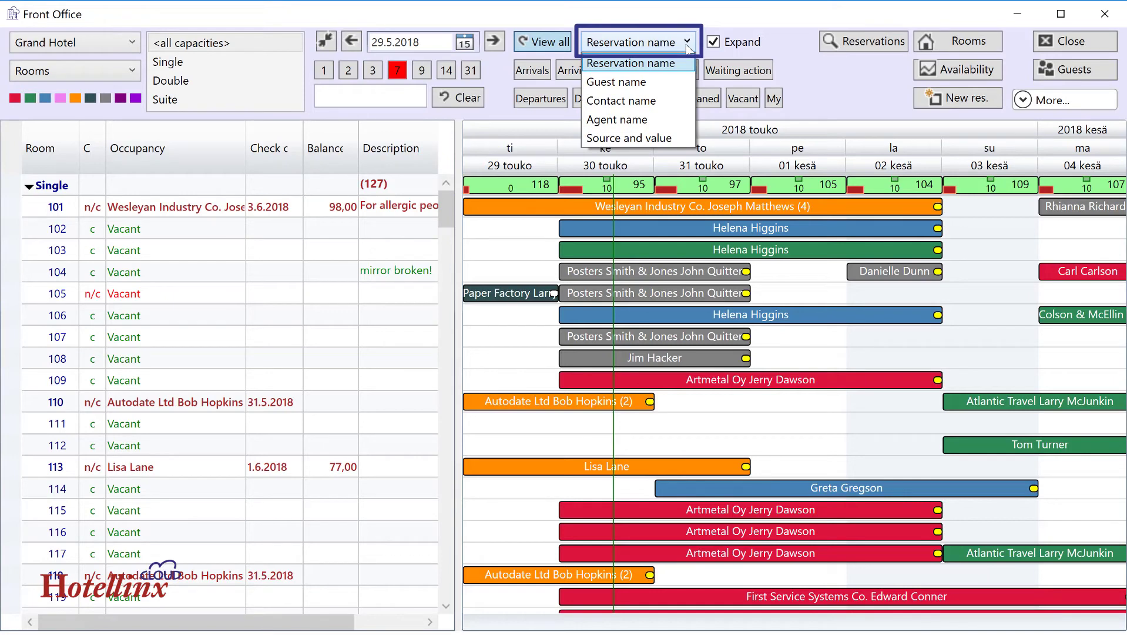
left_click(668, 83)
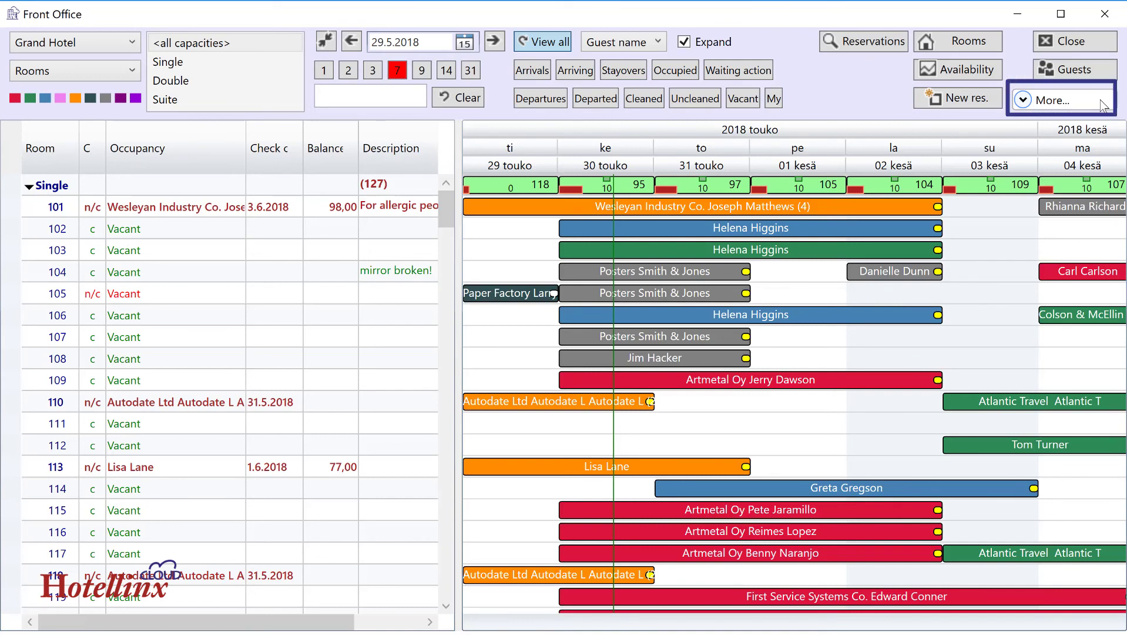
left_click(1104, 105)
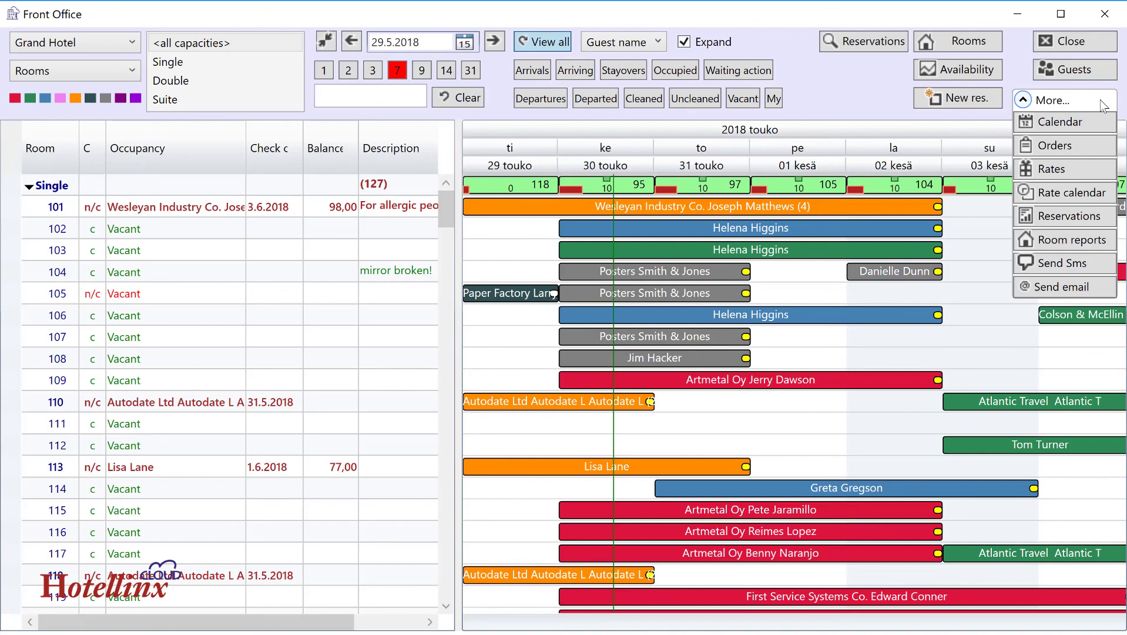
left_click(1103, 105)
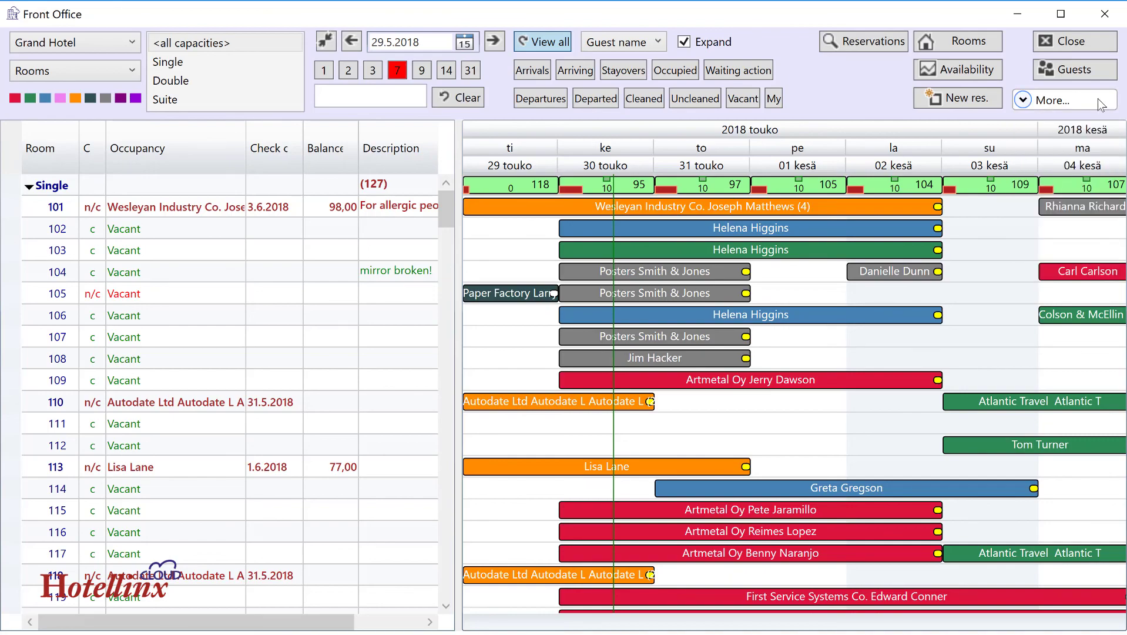